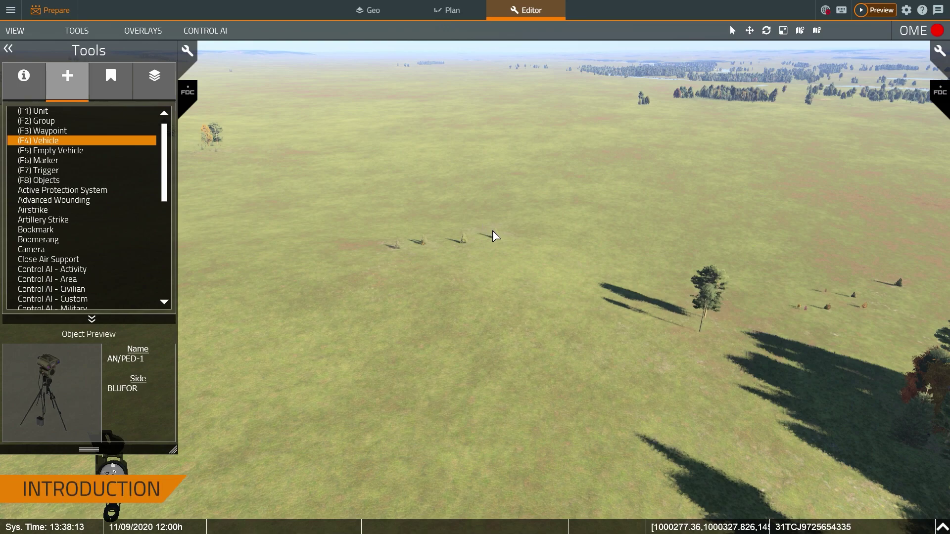
Place a US USMC Tracked - Desert X M1A1 on the open field near the row of small trees, filtering types by m1a1
right_drag(508, 246, 502, 245)
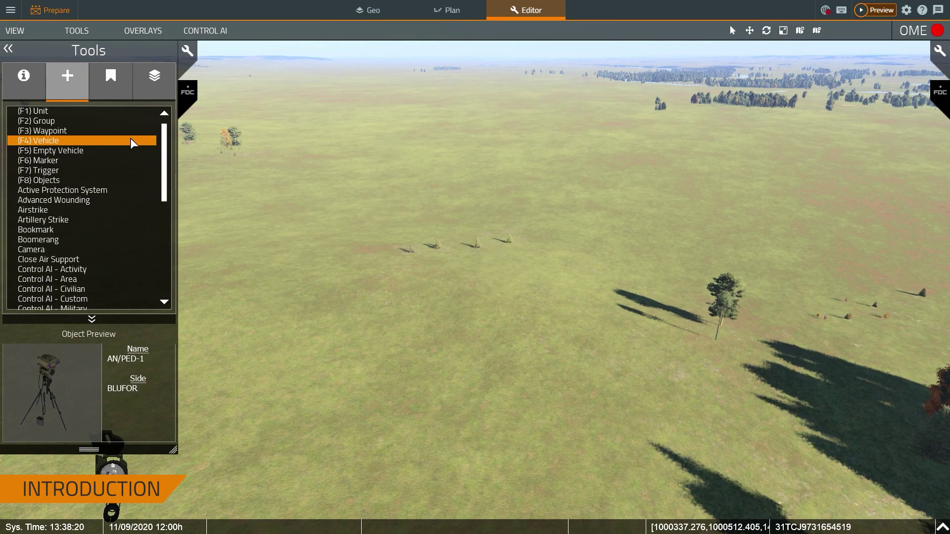
right_drag(414, 152, 421, 156)
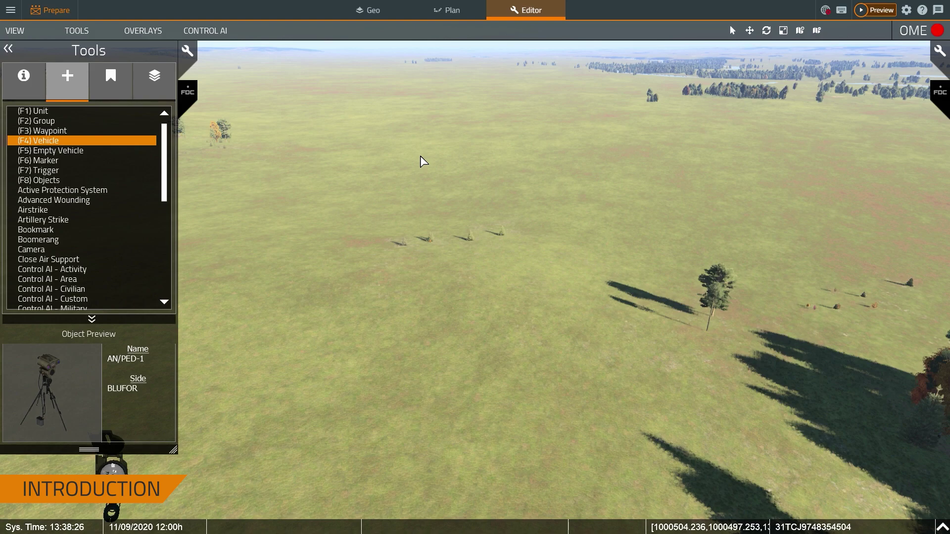
right_click(421, 157)
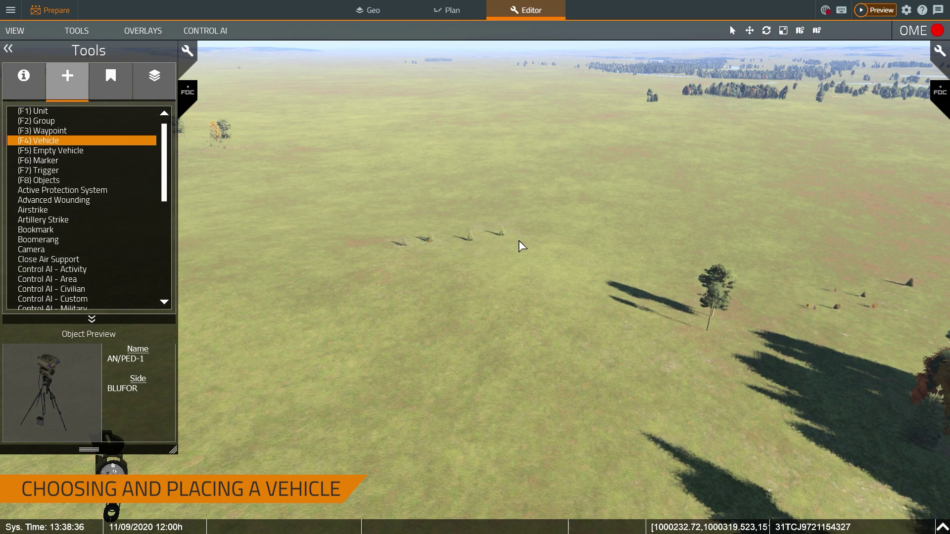
double_click(543, 234)
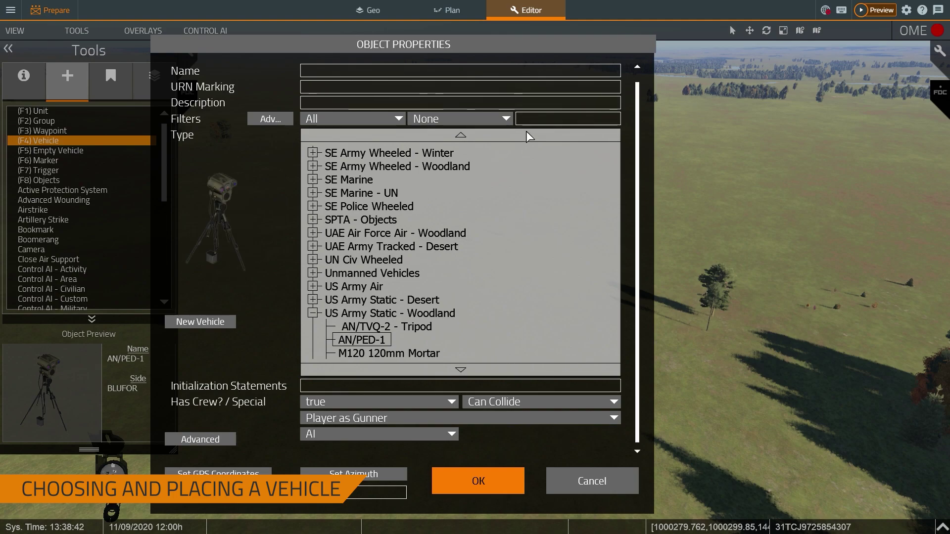
click(530, 119)
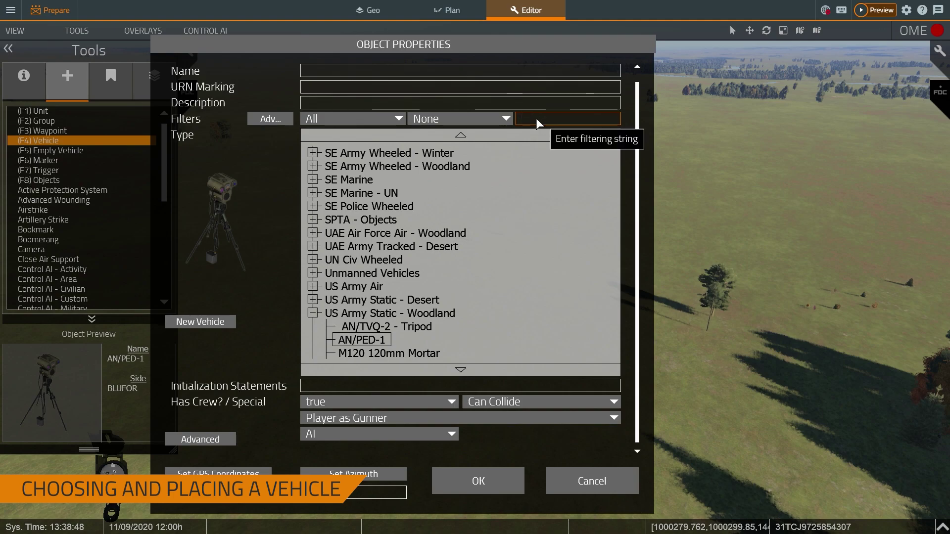
text(m1a1)
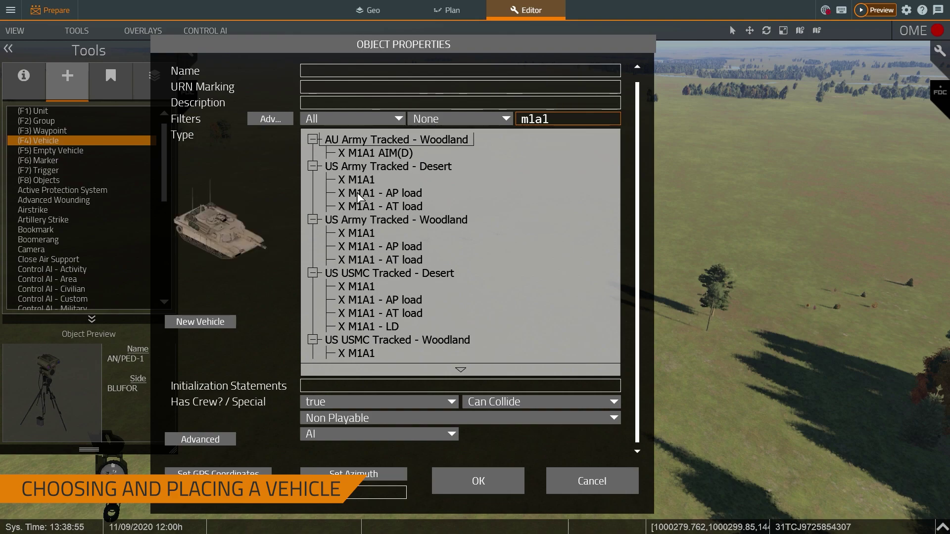
click(357, 286)
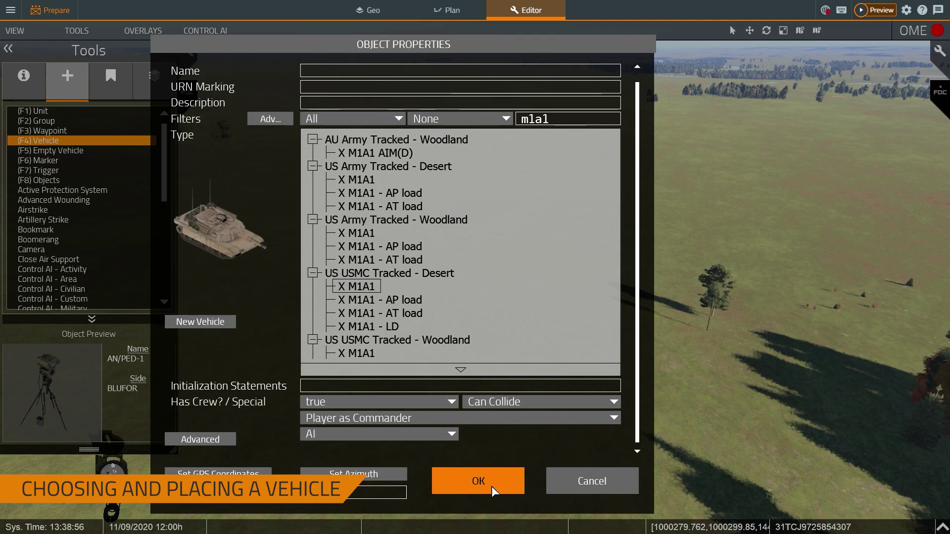
click(498, 475)
Start a second new vehicle on the grass close to the M1A1 tank
key(w)
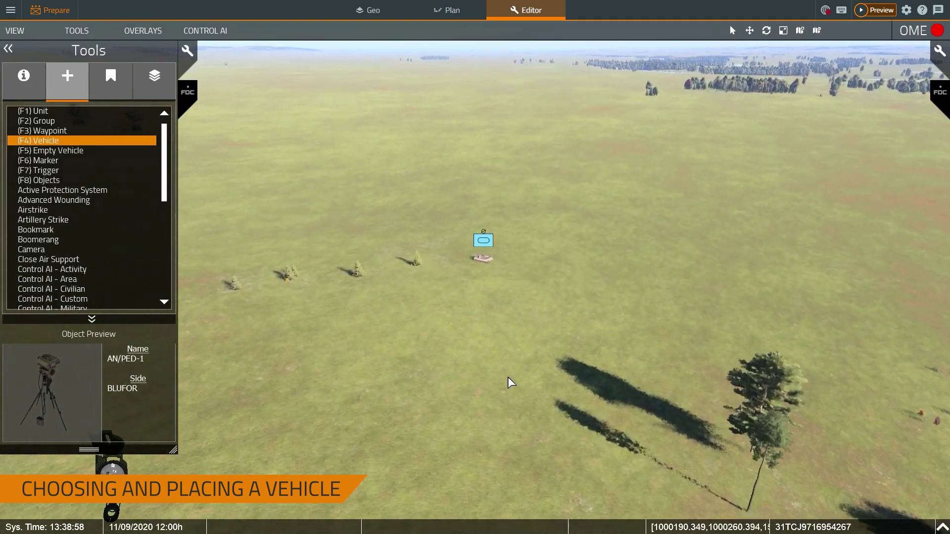
key(d)
right_drag(486, 353, 474, 308)
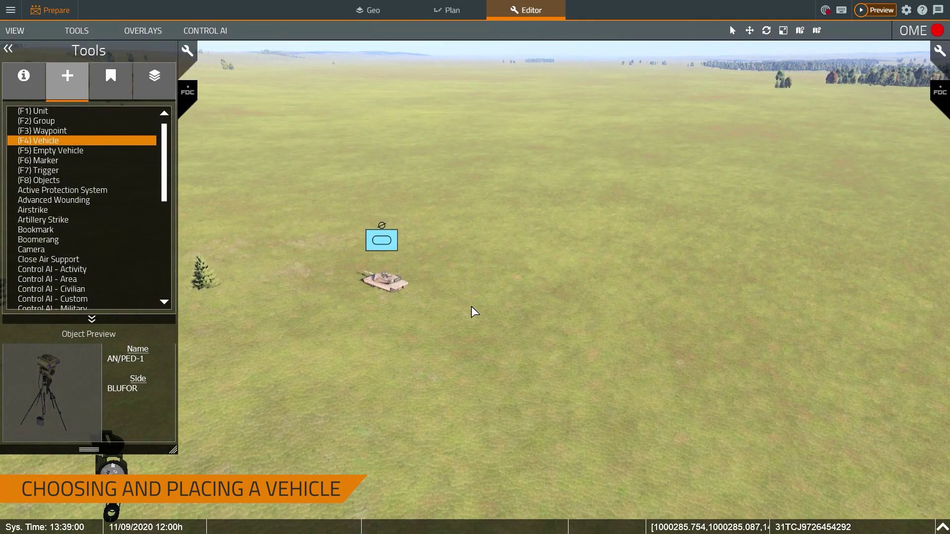
click(478, 301)
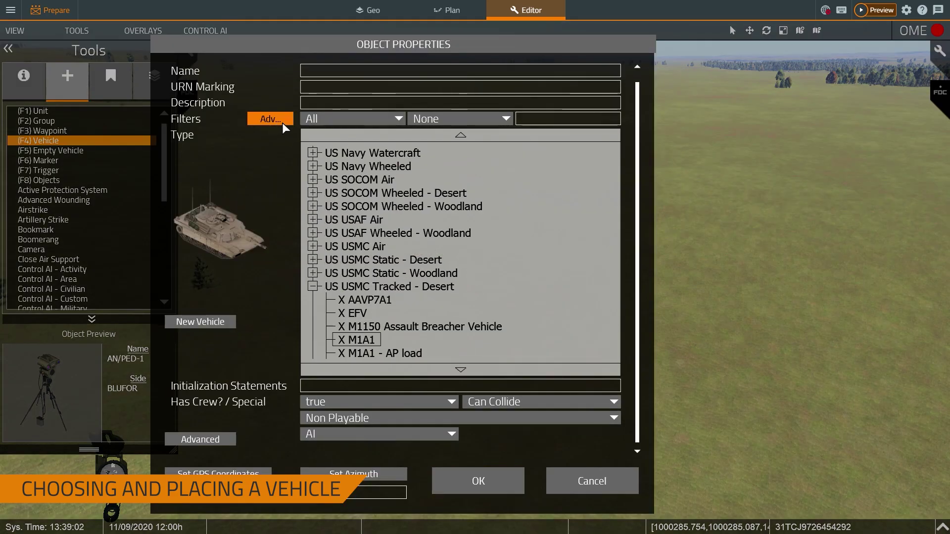
Filter the vehicle types by Civilian and look into the Generic Civilian Watercraft and UN Civ Wheeled categories
click(328, 119)
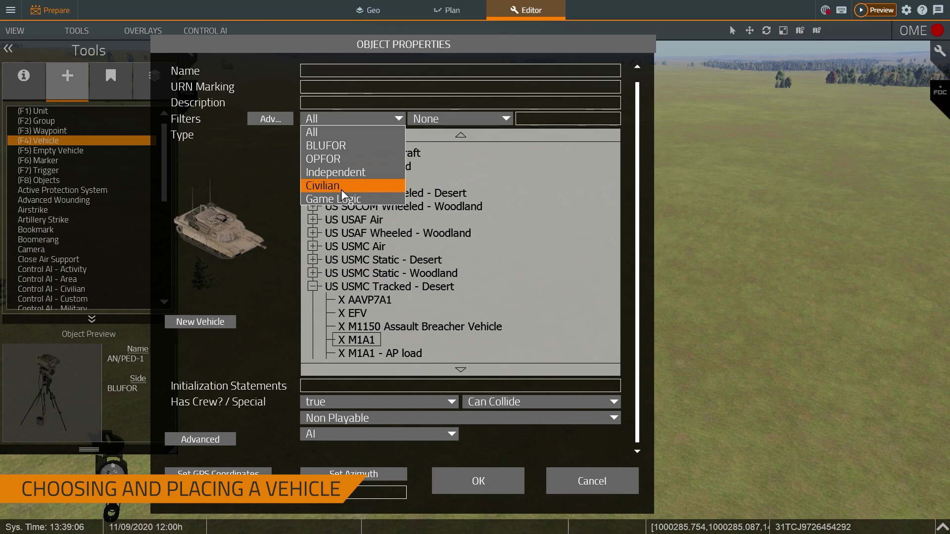
click(373, 188)
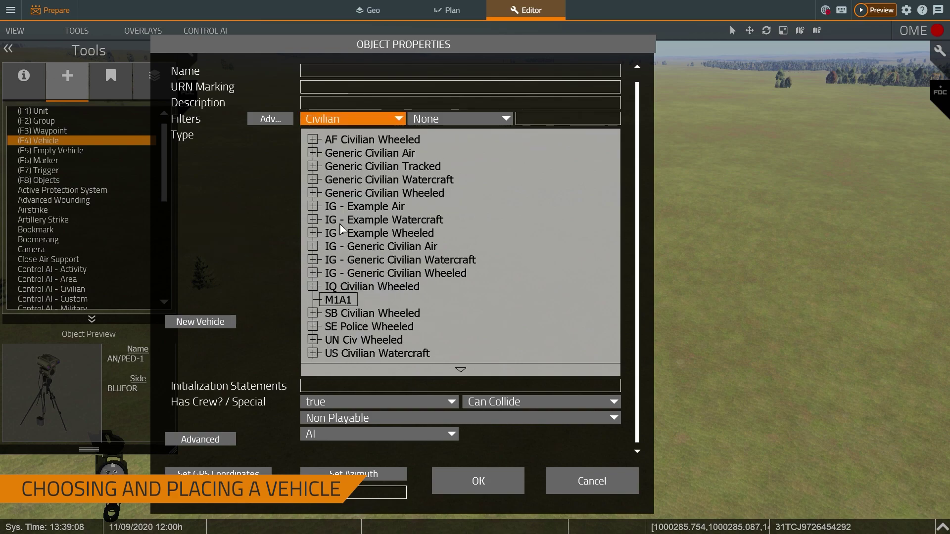
click(312, 180)
click(314, 180)
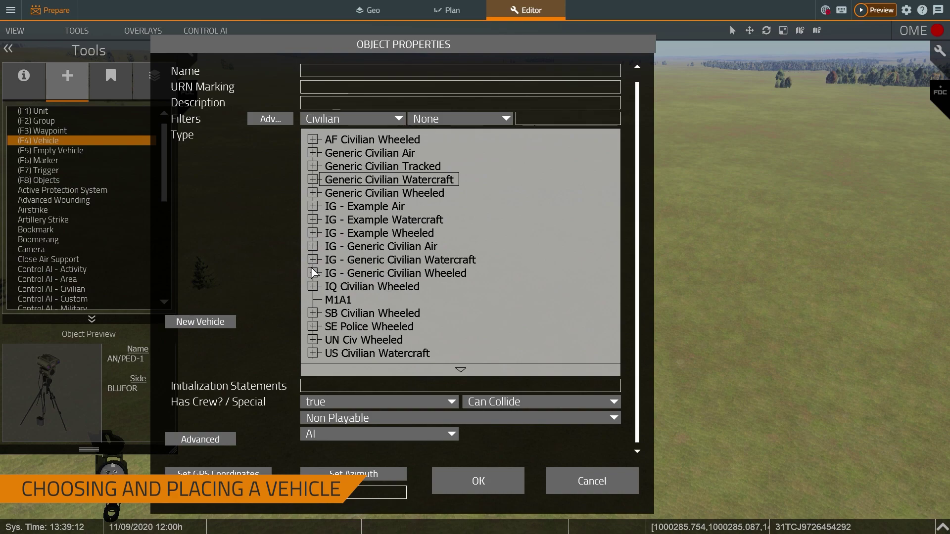
click(312, 341)
click(313, 340)
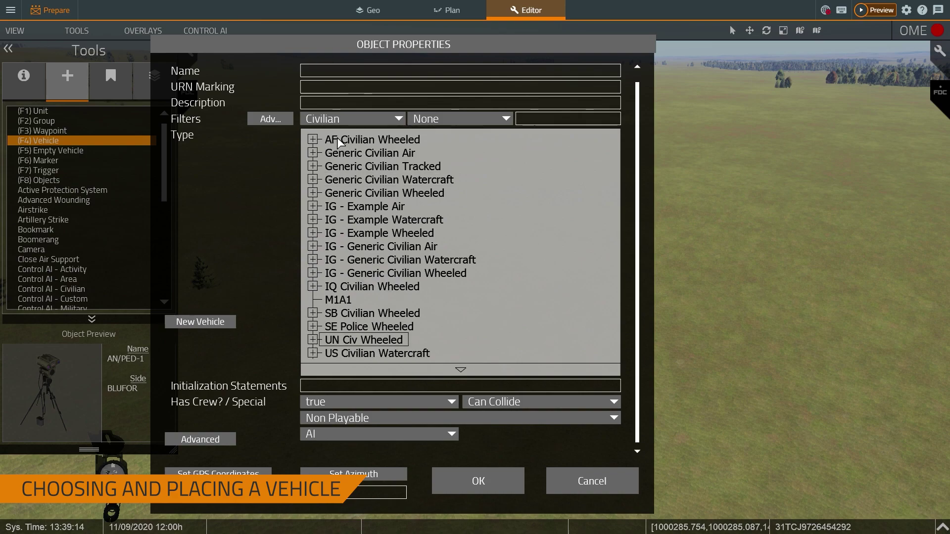
Filter by BLUFOR and chall, place the GB Army Tracked - Woodland X FV4034 Challenger 2 - Chobham, and move it beside the M1A1
click(347, 119)
click(340, 145)
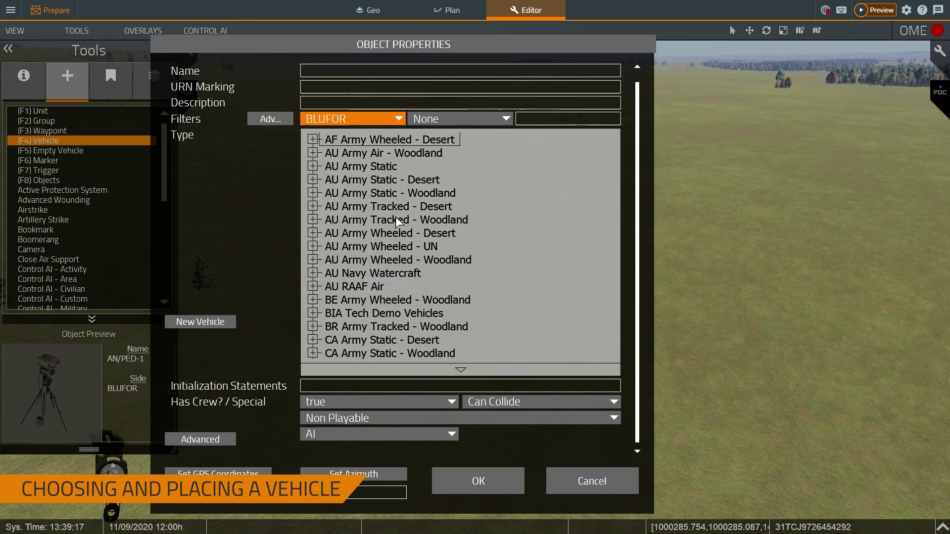
click(562, 122)
text(chall)
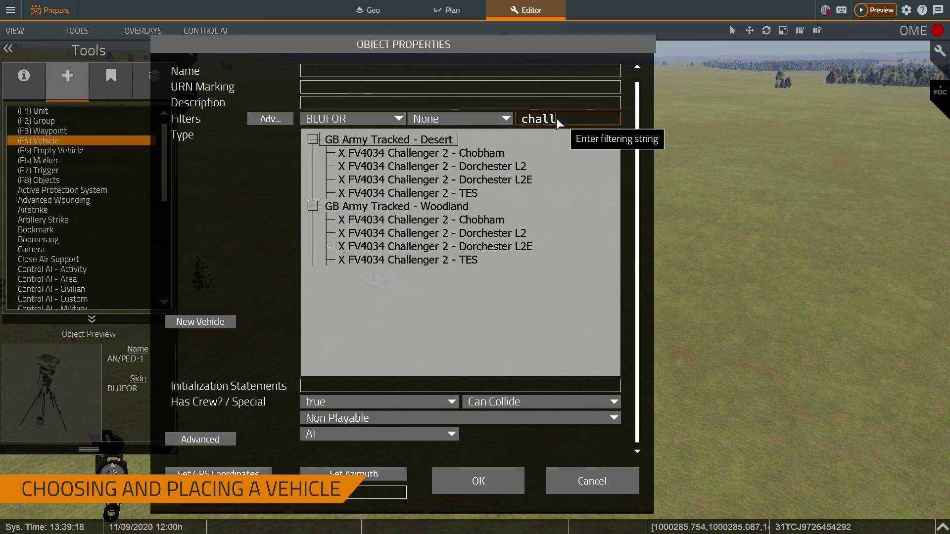
click(461, 220)
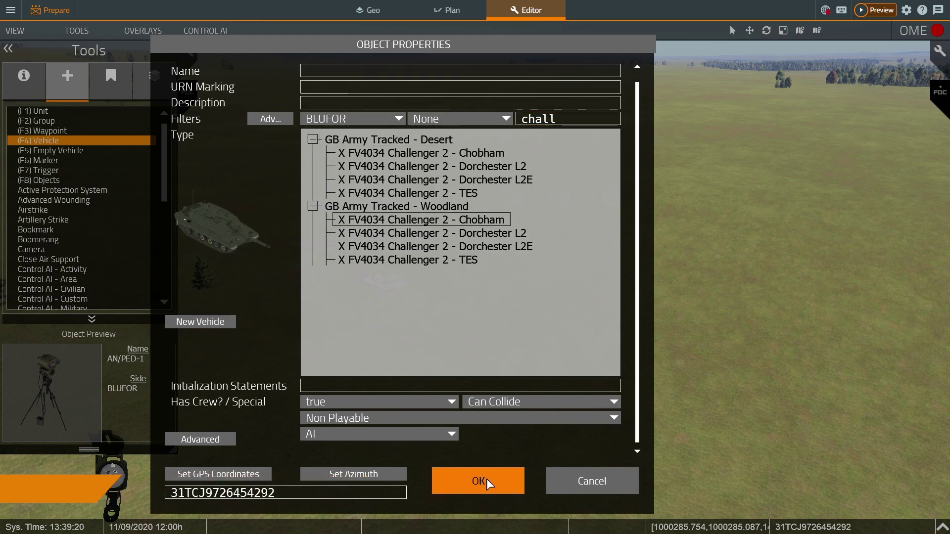
click(483, 480)
drag(469, 292, 429, 258)
Hide the editor interface and examine both tanks from close up
right_drag(459, 321, 590, 308)
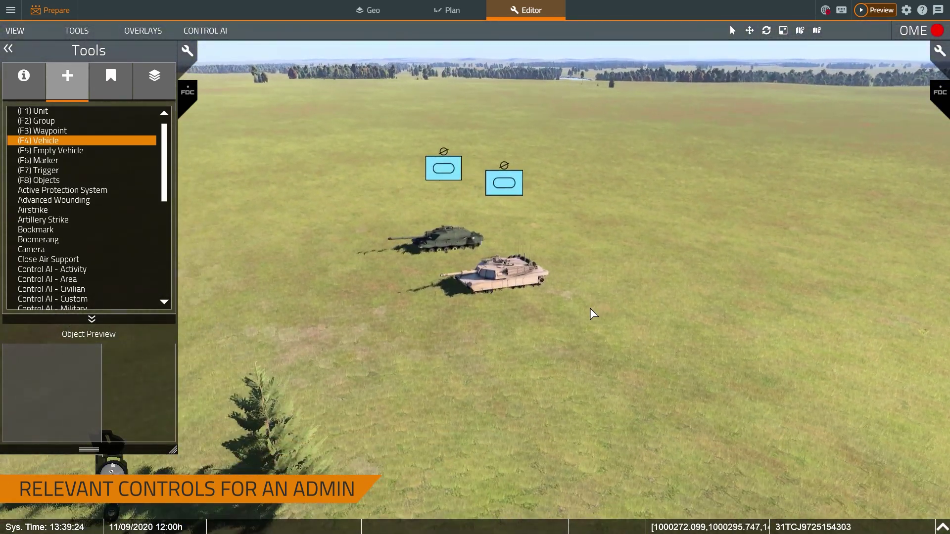
key(w)
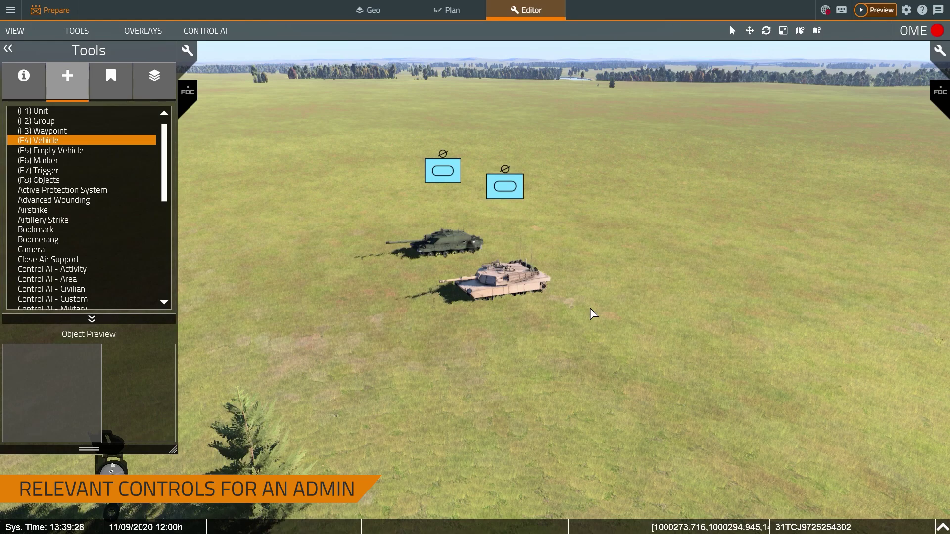
key(i)
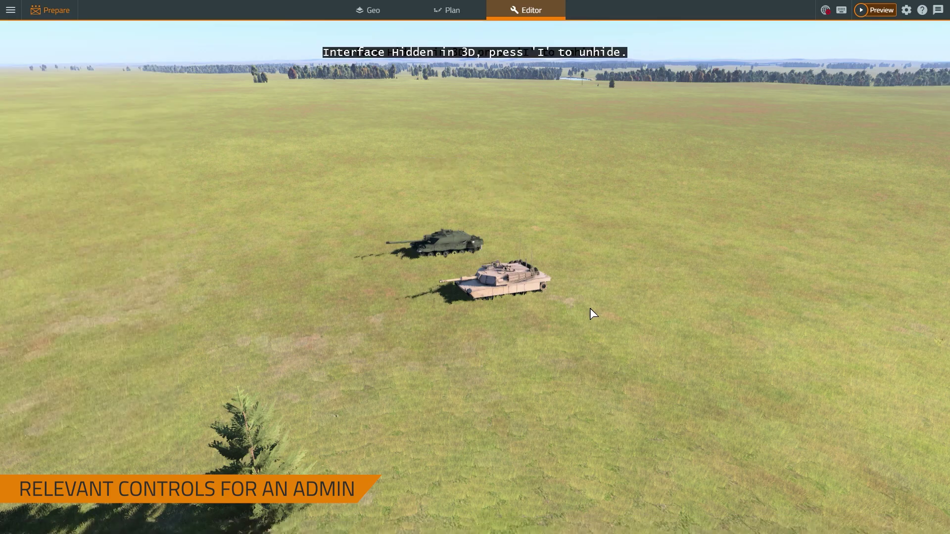
key(w)
right_drag(513, 372, 468, 393)
key(d)
key(w)
key(z)
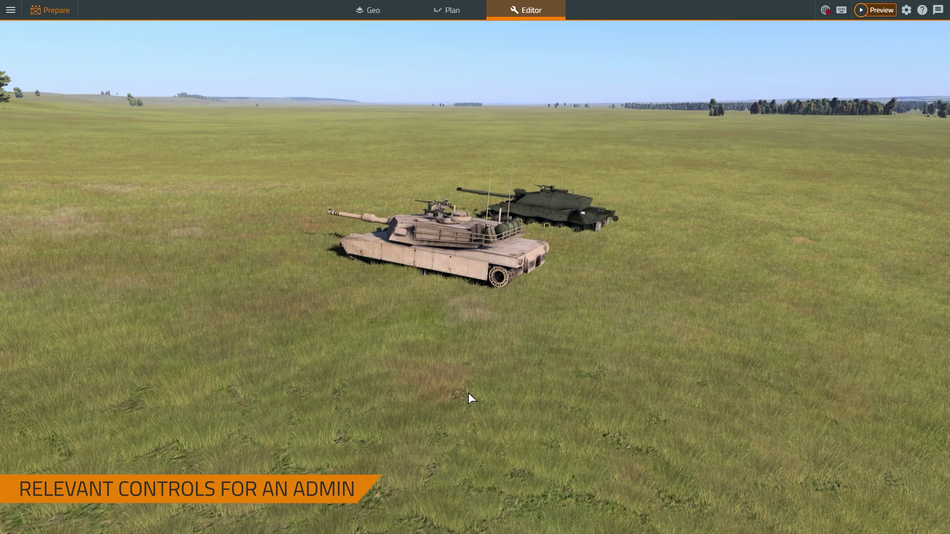
Cycle through the night-vision and thermal view modes on the two tanks and return to the normal daylight view
key(n)
key(n)
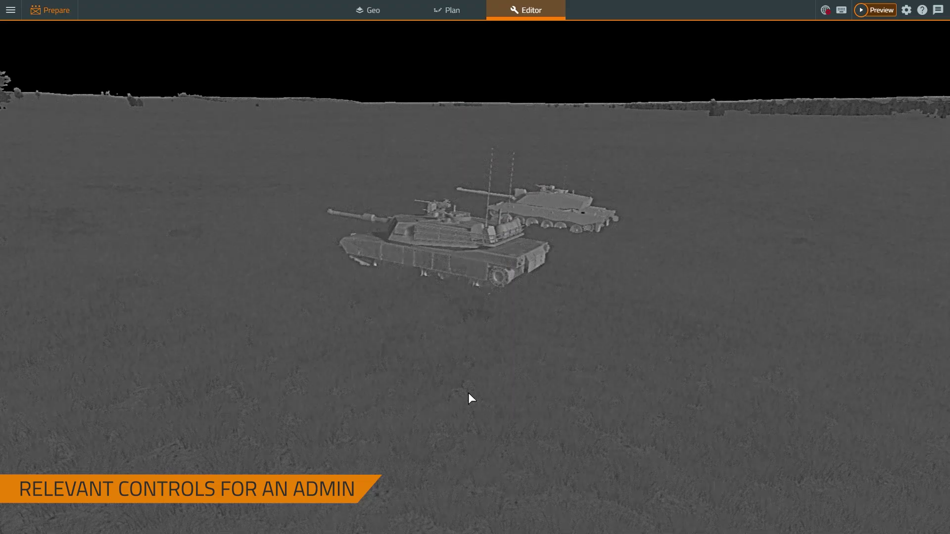
key(n)
key(n)
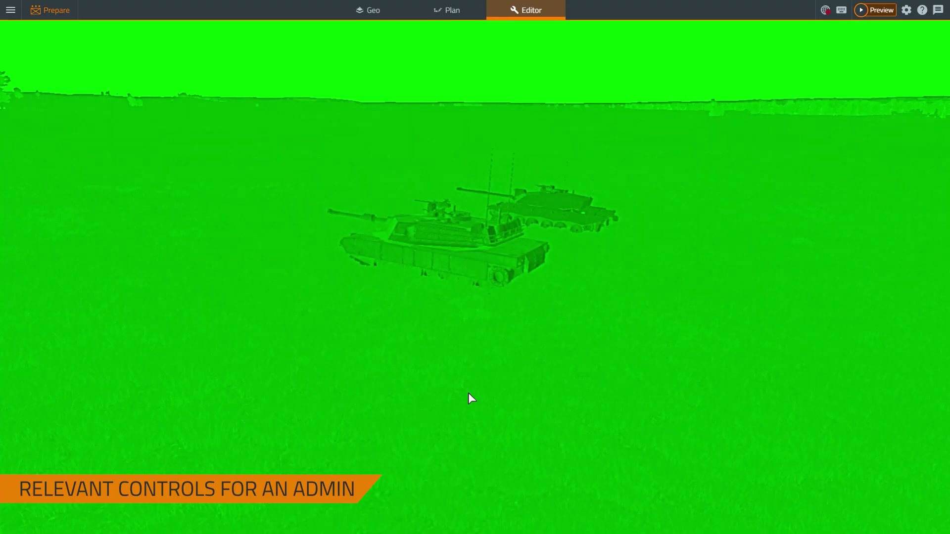
key(n)
key(n)
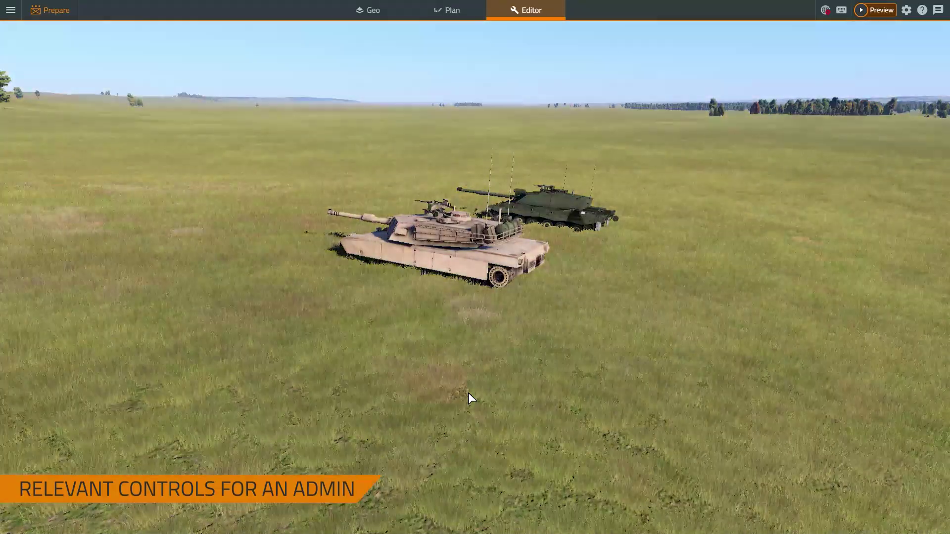
Show the editor interface again and view the two tanks from farther back
key(s)
key(q)
key(a)
right_drag(468, 393, 492, 396)
key(s)
right_click(490, 401)
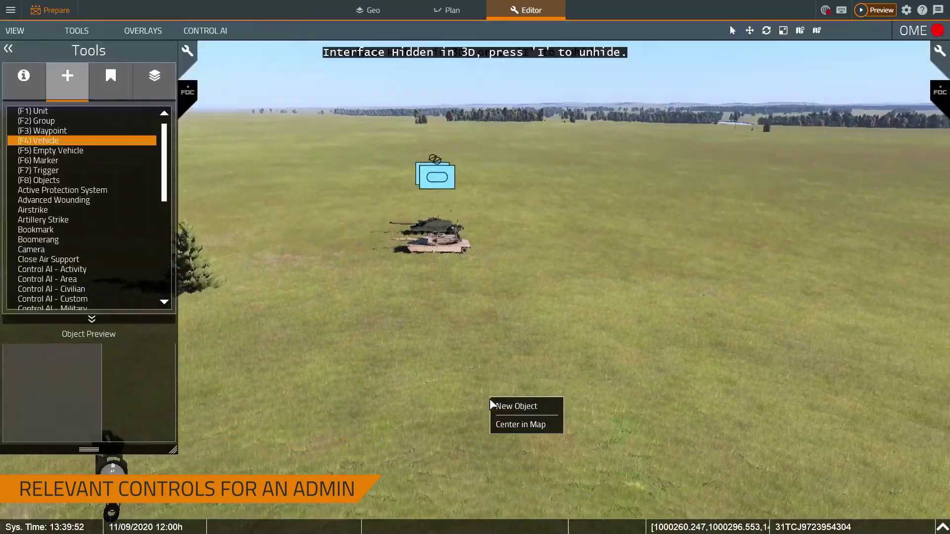
click(426, 414)
Start a new vehicle on the open grassland far from the two tanks, with both of them in view
key(s)
key(q)
key(a)
right_drag(426, 414, 373, 414)
key(s)
key(a)
drag(373, 414, 320, 401)
key(q)
key(w)
right_drag(320, 402, 549, 361)
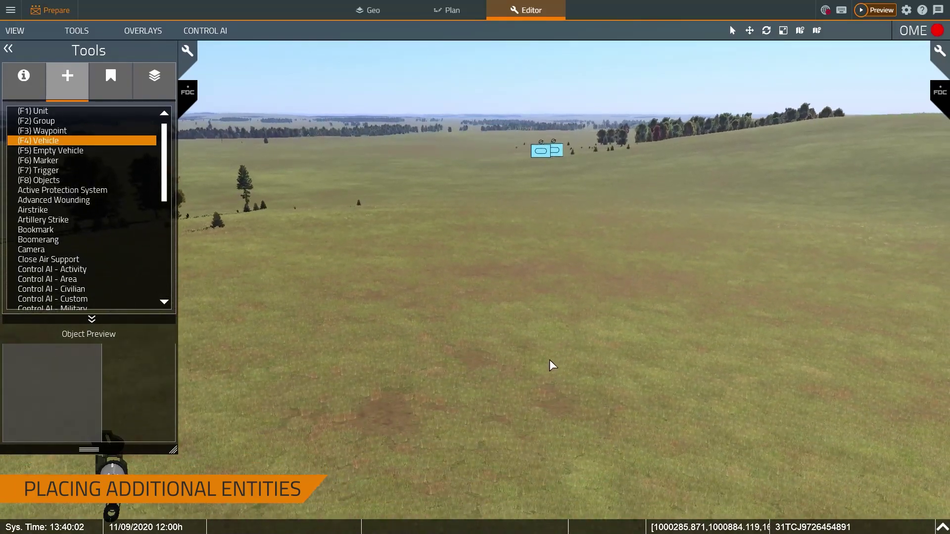
click(509, 320)
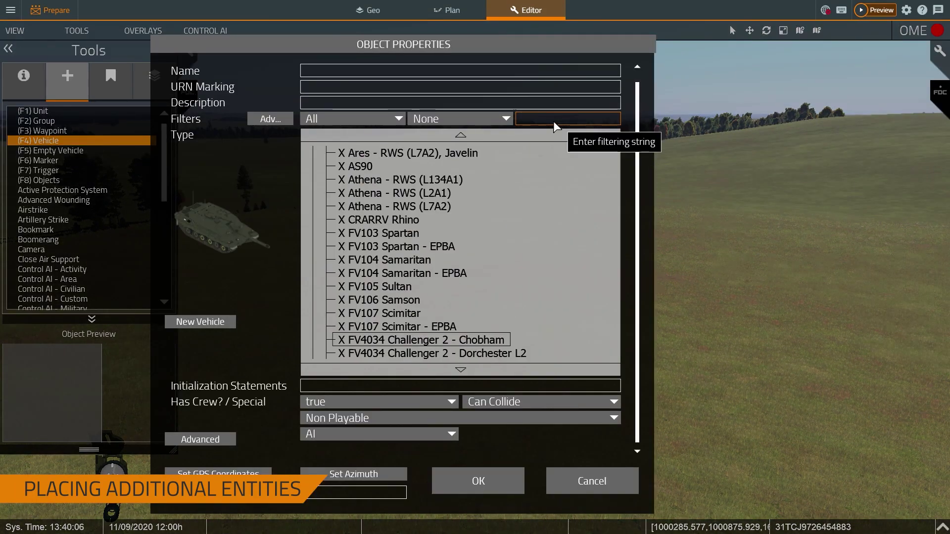
Choose the US Army Static - Woodland AN/PED-1 using the filter ped-, set it to Player as Gunner, and place it
text(ped-)
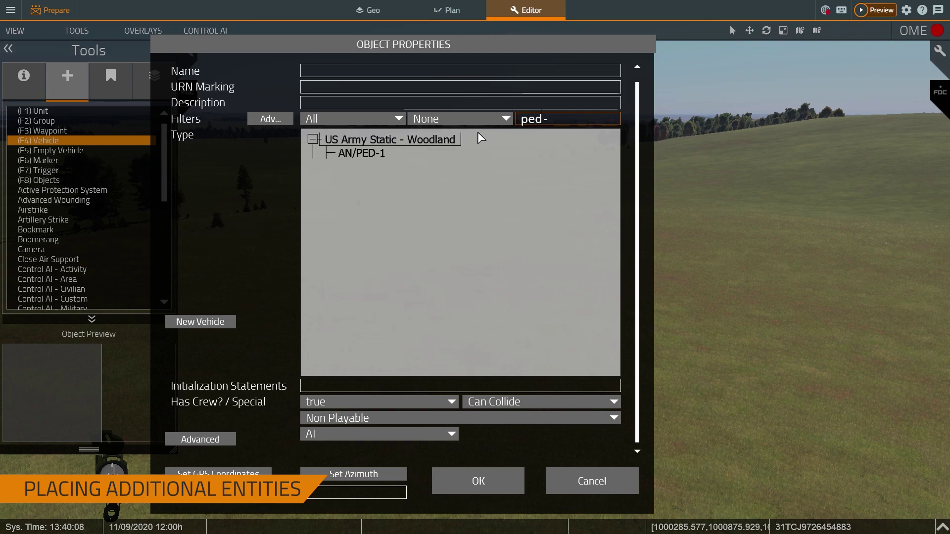
click(371, 154)
click(425, 418)
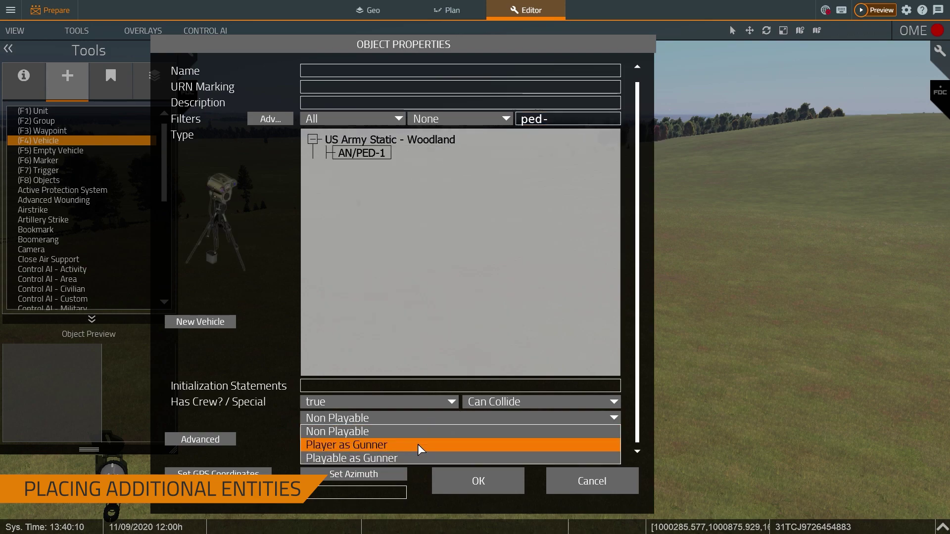
click(419, 446)
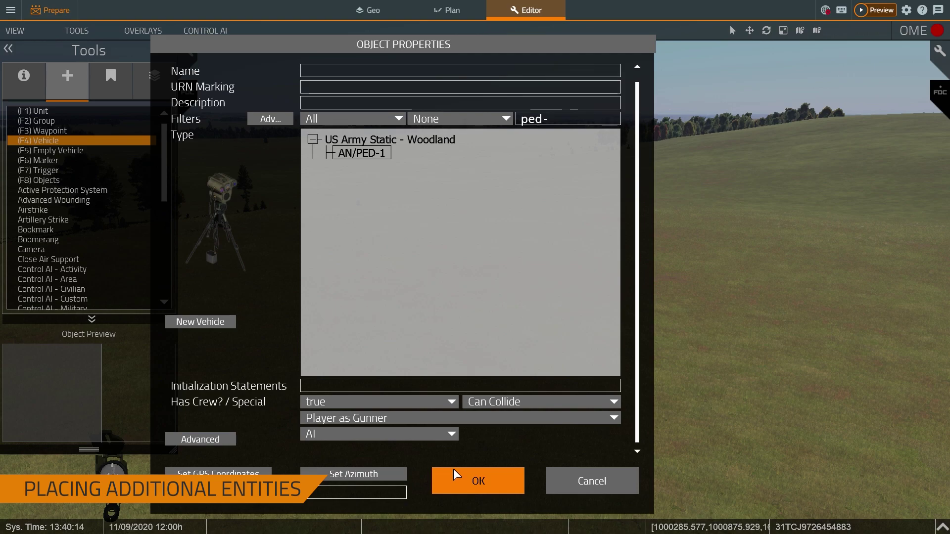
click(454, 470)
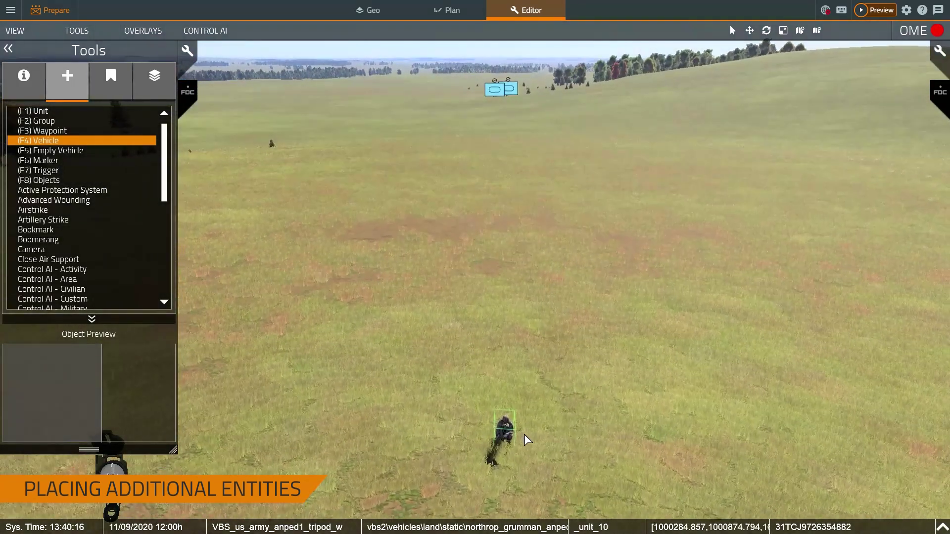
Rotate the AN/PED-1 toward the two tanks and start the scenario preview
scroll(524, 435, up, 5)
shift+drag(453, 379, 770, 373)
key(s)
right_drag(683, 375, 639, 363)
key(ctrl+p)
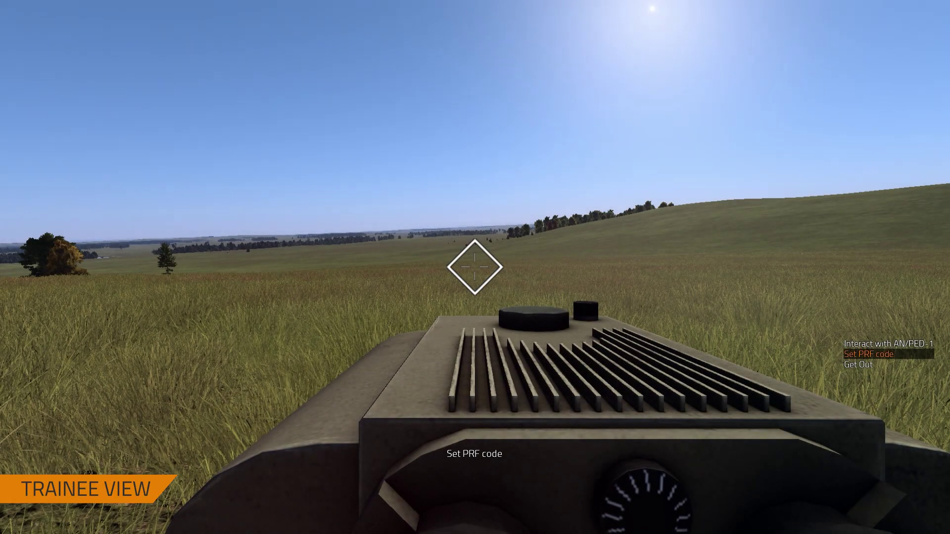
Look through the AN/PED-1 sight at the tanks, switch the imager to thermal, and zoom in
key(v)
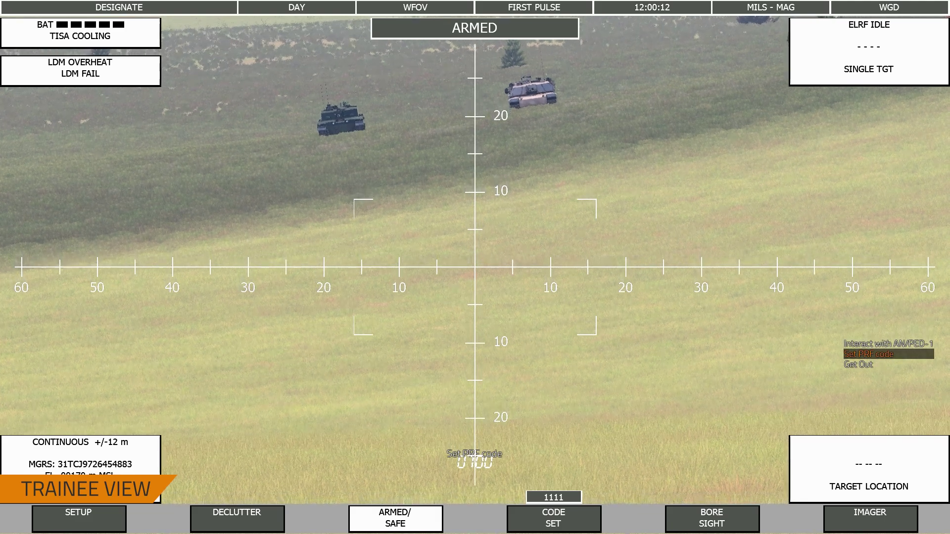
key(n)
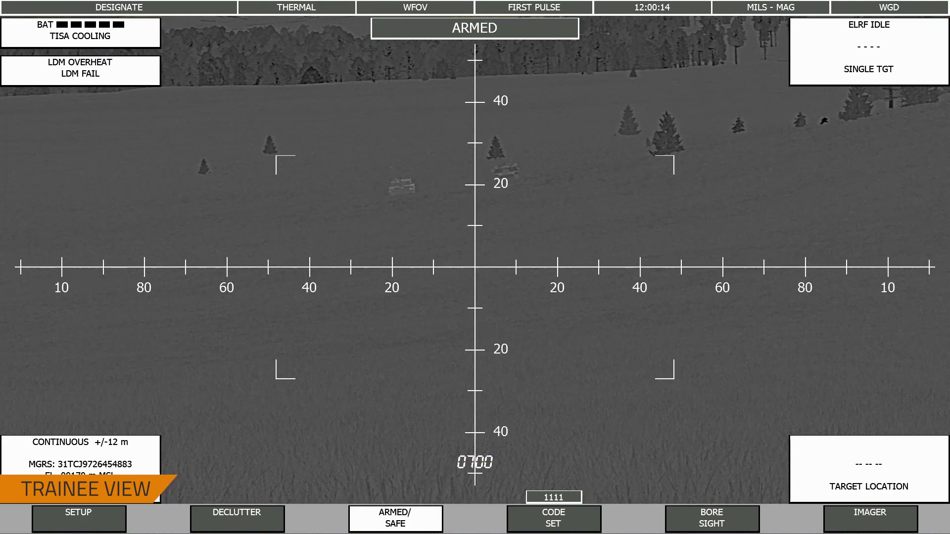
key(KP_Add)
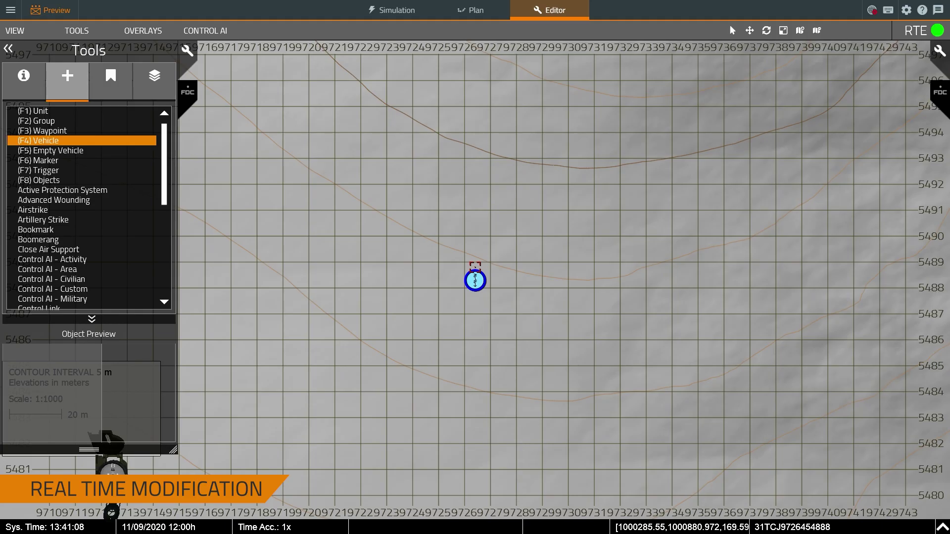
Return from the map to the 3D view, approach the two target tanks, and delete both of them
key(m)
key(d)
right_drag(525, 303, 275, 307)
key(w)
right_drag(376, 303, 284, 307)
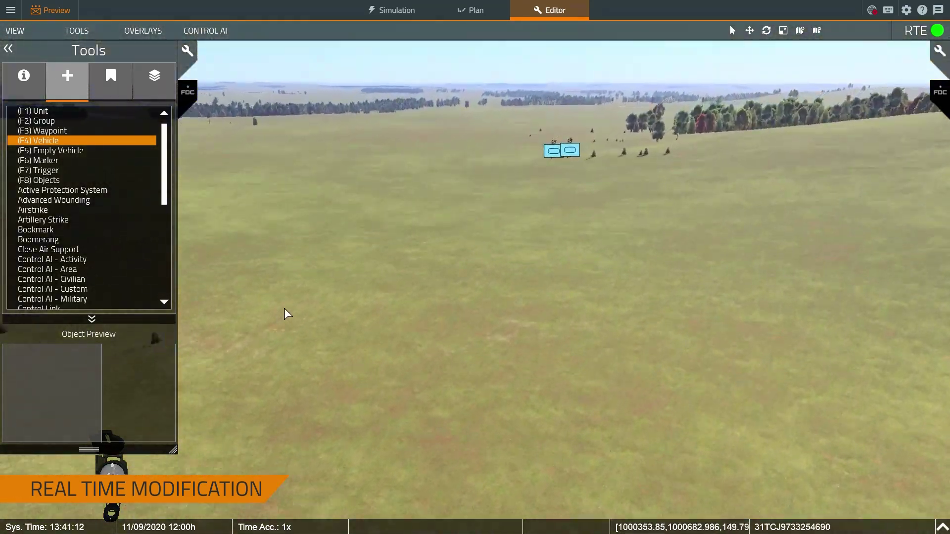
key(w)
right_drag(425, 296, 405, 313)
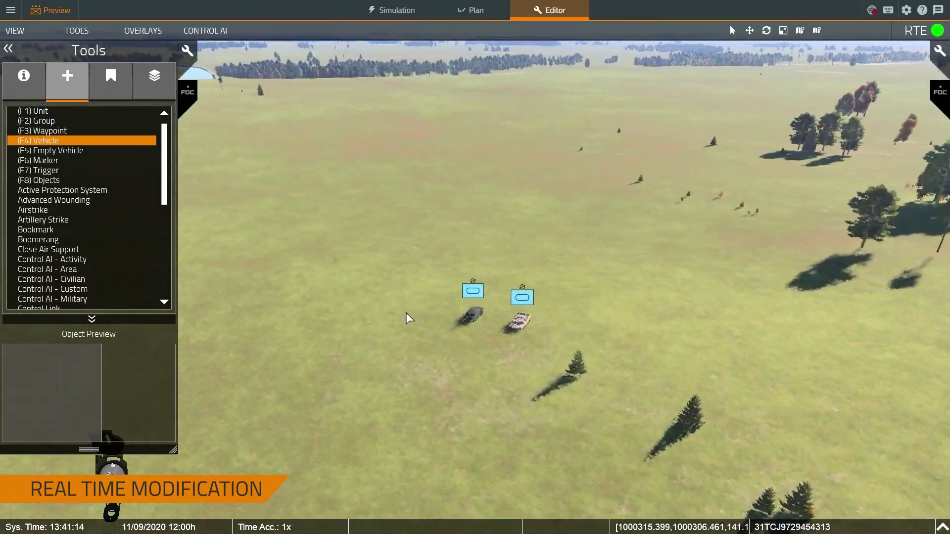
key(w)
drag(417, 229, 658, 386)
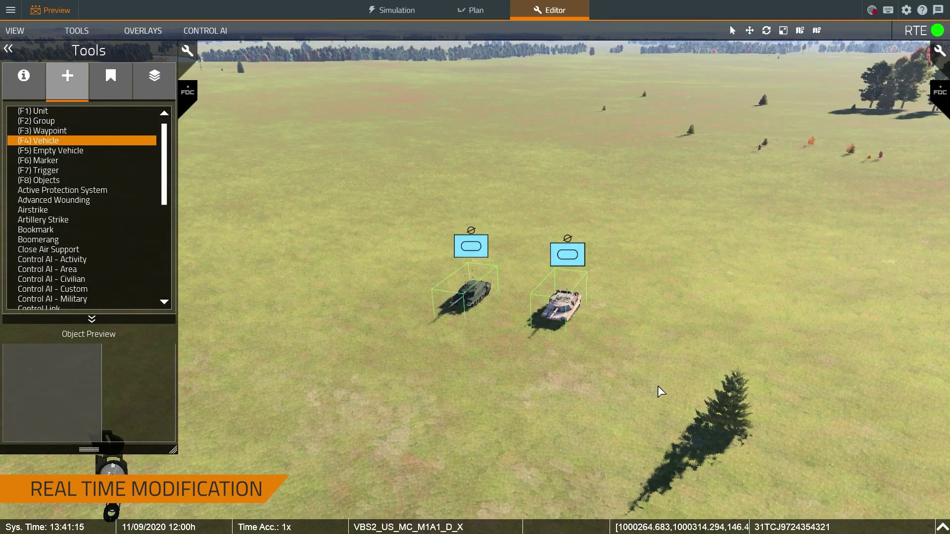
key(Delete)
Place an empty Generic OPFOR Tracked - Woodland T-72 where the deleted tanks stood, using the filter t-72
key(F5)
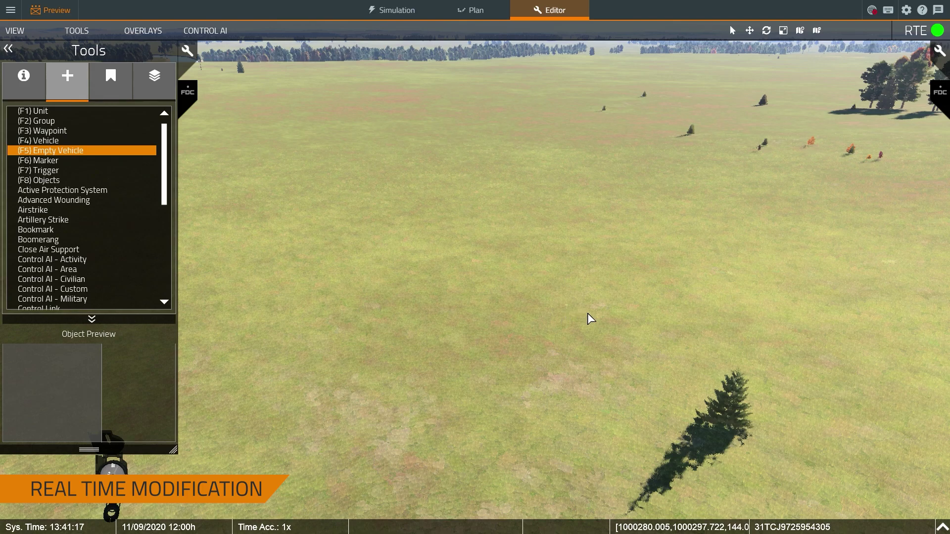
double_click(563, 307)
click(545, 121)
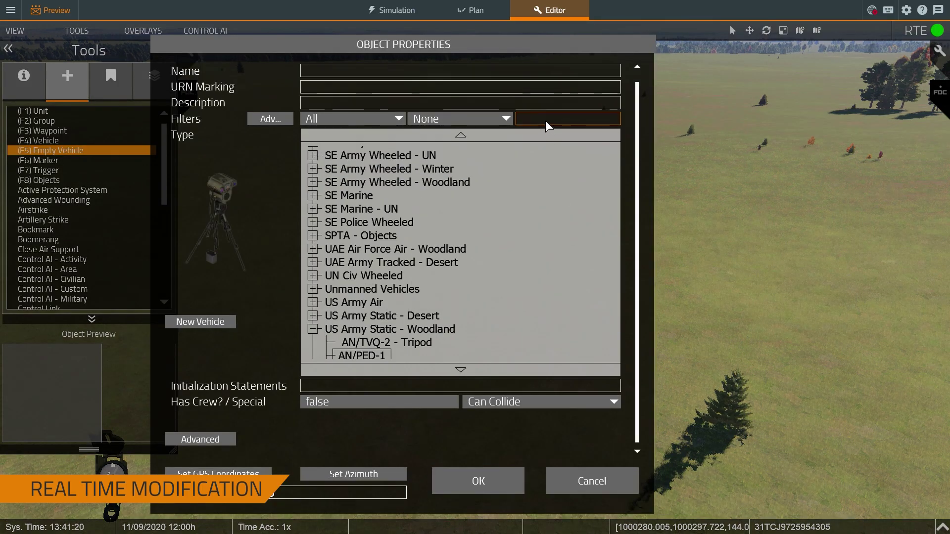
text(t-72)
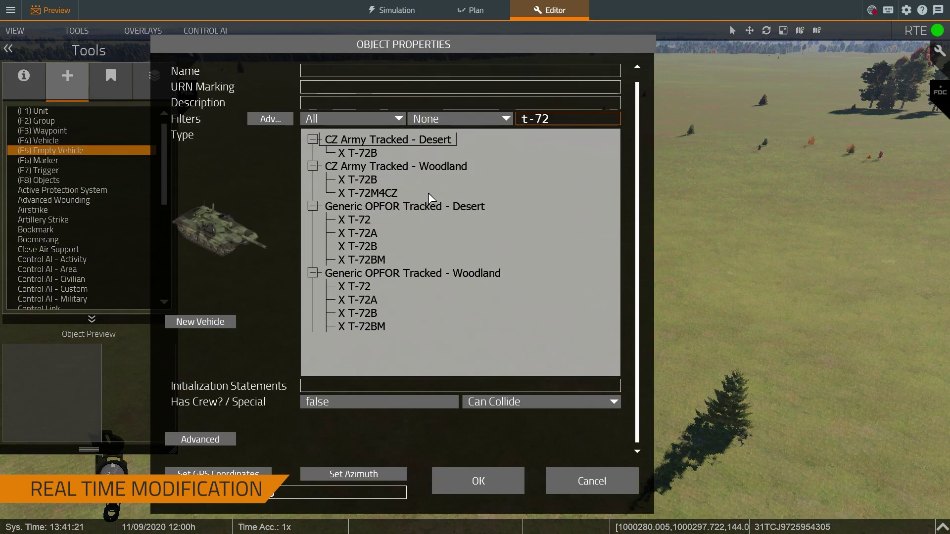
click(380, 287)
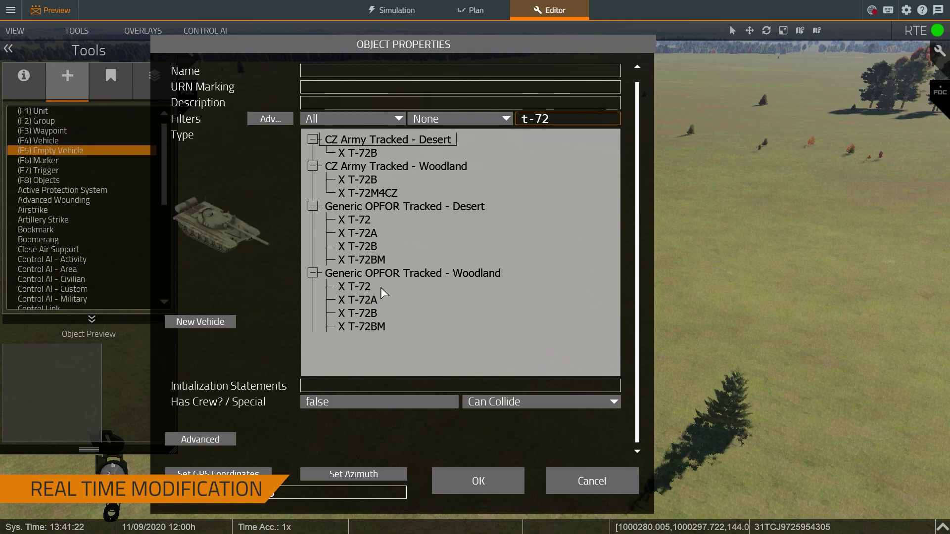
click(478, 479)
Place an empty CZ Army Tracked - Woodland T-72M4CZ beside the T-72, using the filter t-72
key(w)
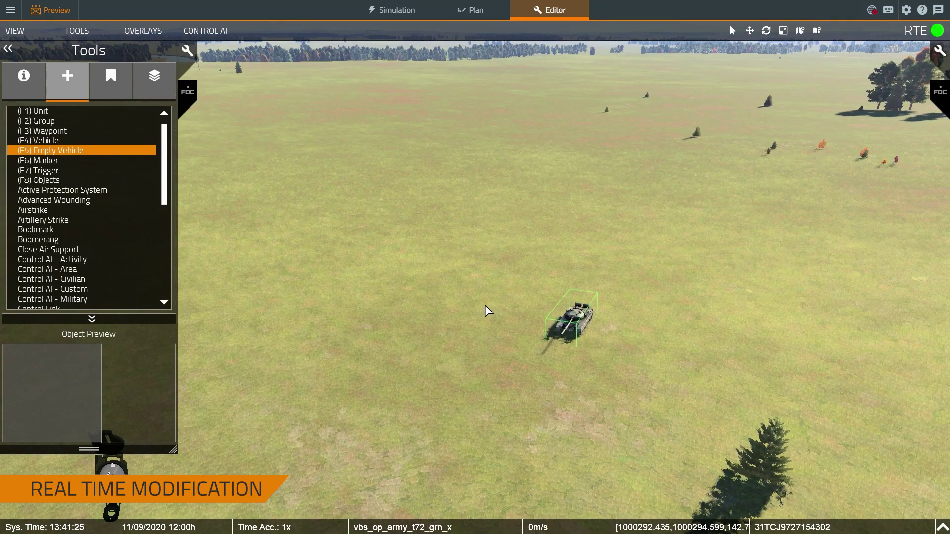
double_click(484, 305)
click(535, 117)
text(t-)
click(537, 118)
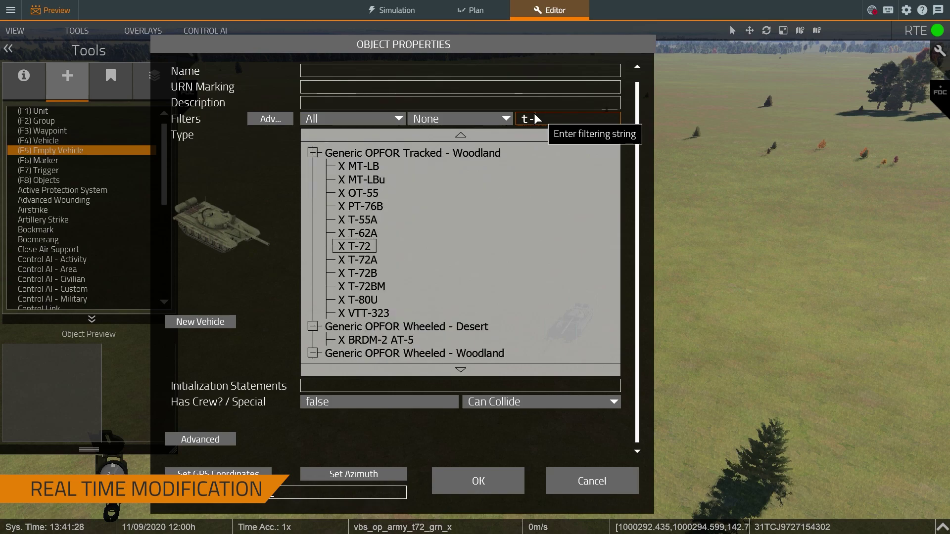
text(72)
click(399, 192)
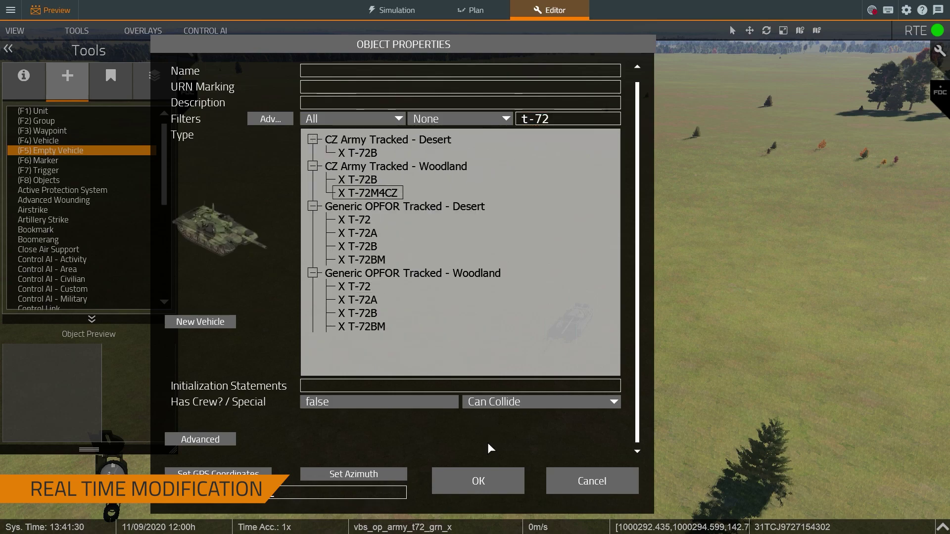
click(486, 472)
Rotate the T-72M4CZ and the T-72 beside it to new headings on the grassland
key(w)
right_drag(488, 446, 355, 407)
key(s)
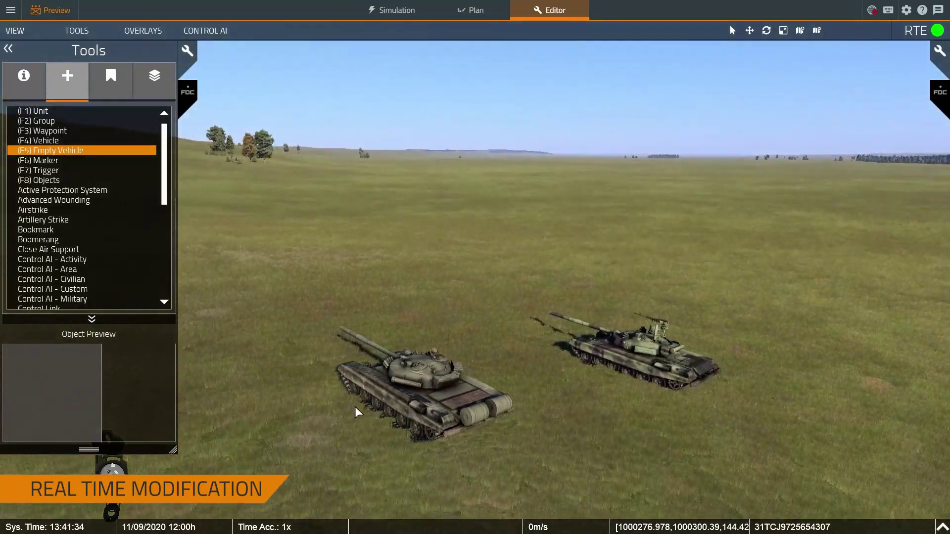
key(w)
key(s)
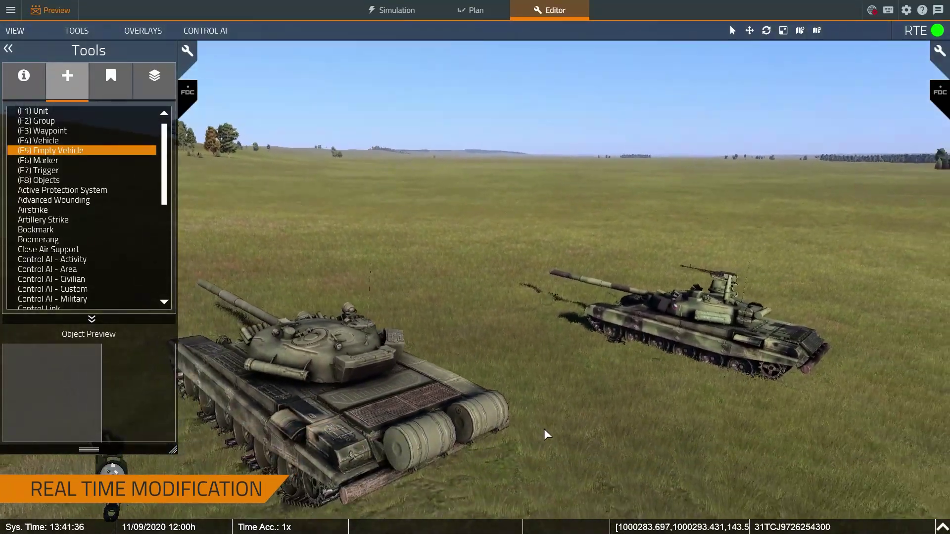
click(660, 342)
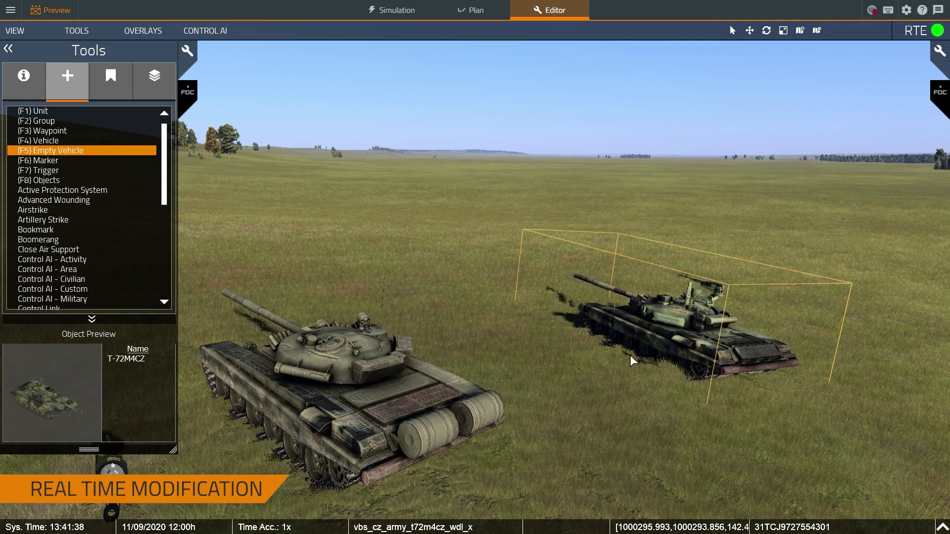
key(w)
right_drag(625, 382, 666, 438)
click(577, 370)
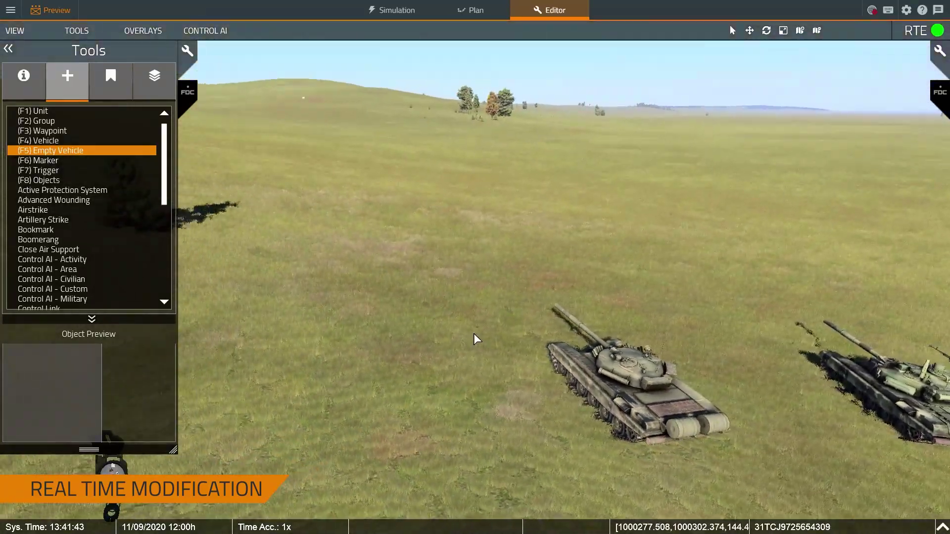
click(462, 355)
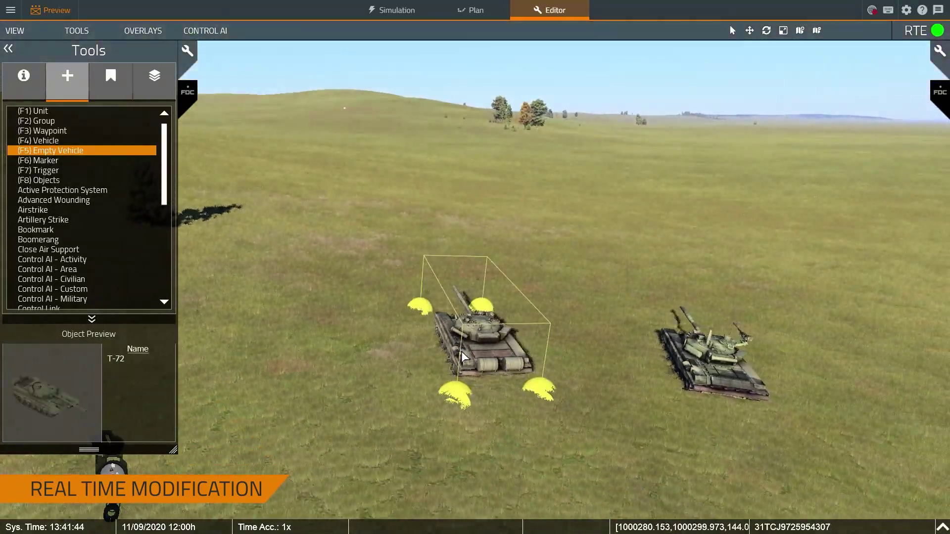
shift+drag(485, 357, 437, 334)
key(s)
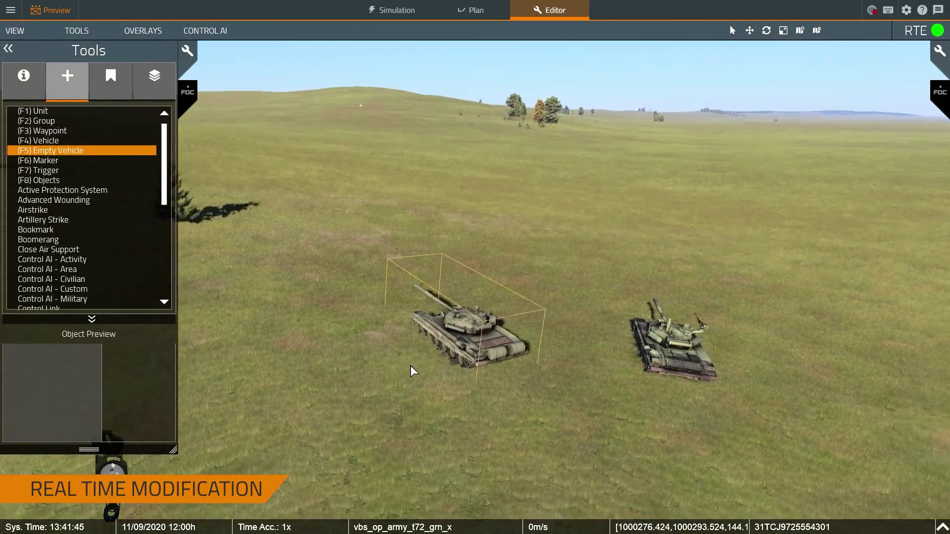
Place an AI-crewed US Army Wheeled - Woodland M1126 Stryker ICV - M2 near the two tanks, using the filter 1126
key(d)
right_drag(476, 349, 439, 343)
key(s)
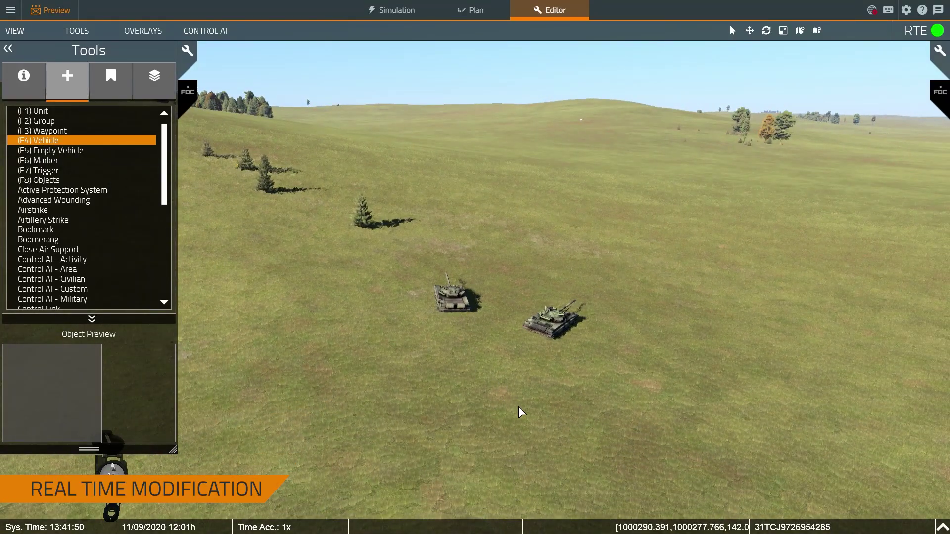
click(497, 406)
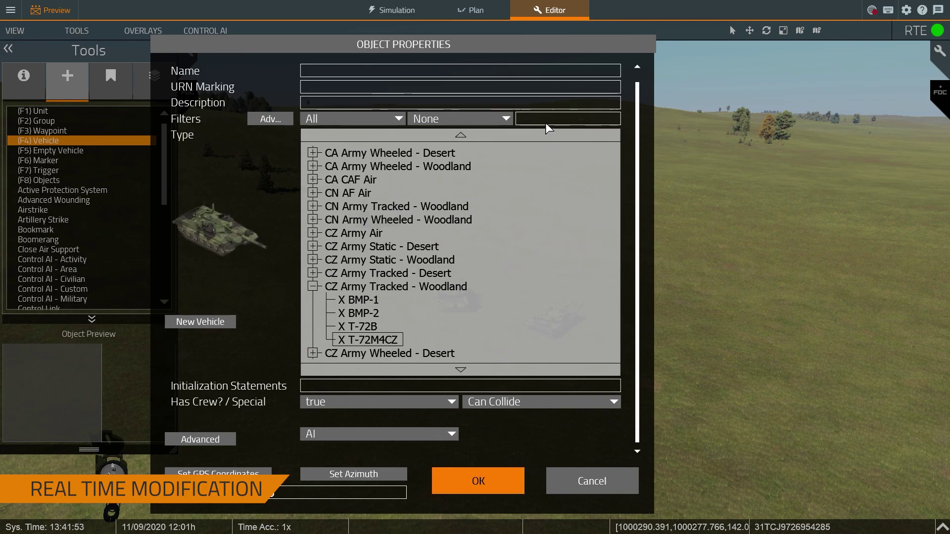
text(1126)
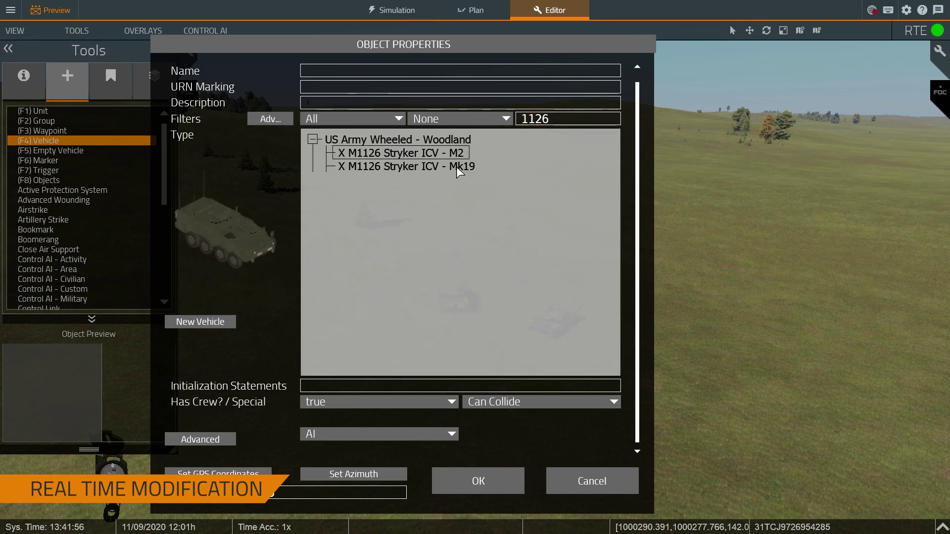
click(500, 480)
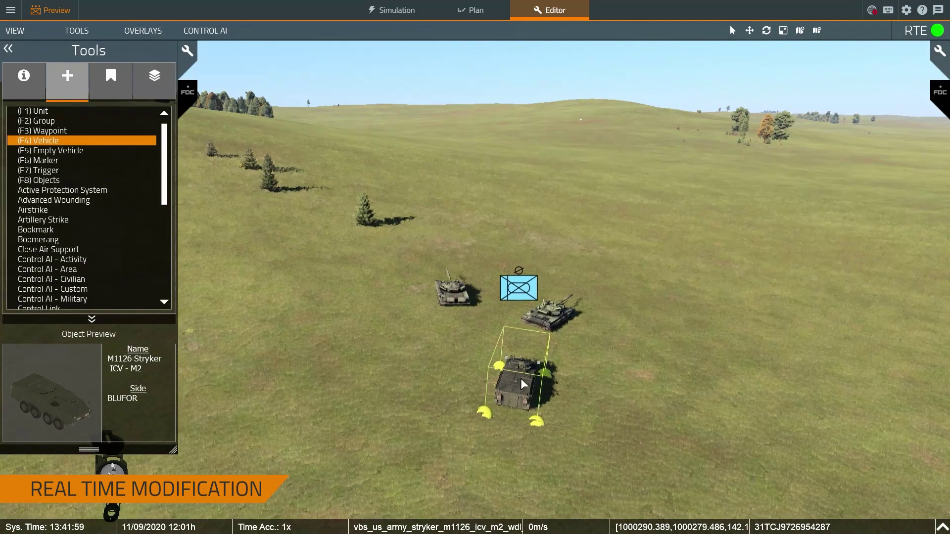
Turn the M1126 Stryker broadside to the view and give it a MOVE waypoint far out on the grassland
scroll(522, 400, down, 5)
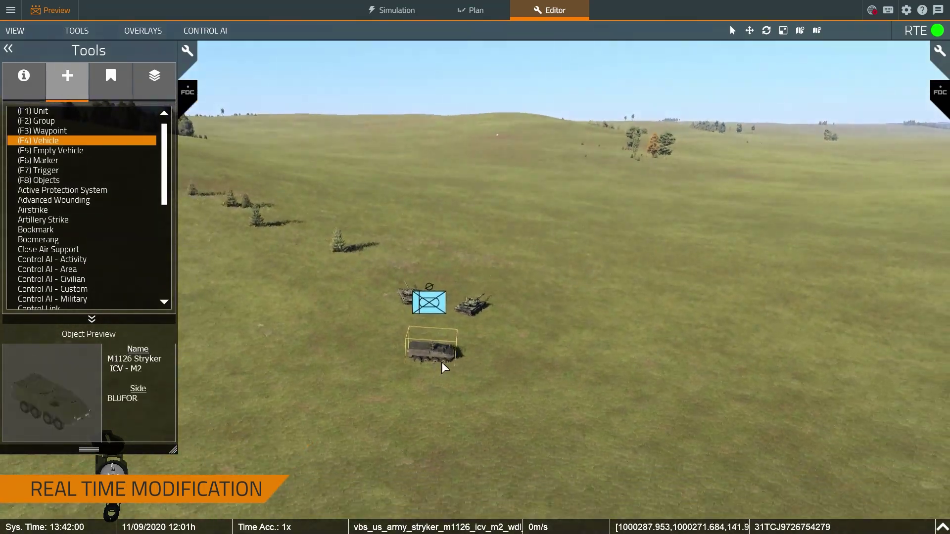
key(d)
click(719, 254)
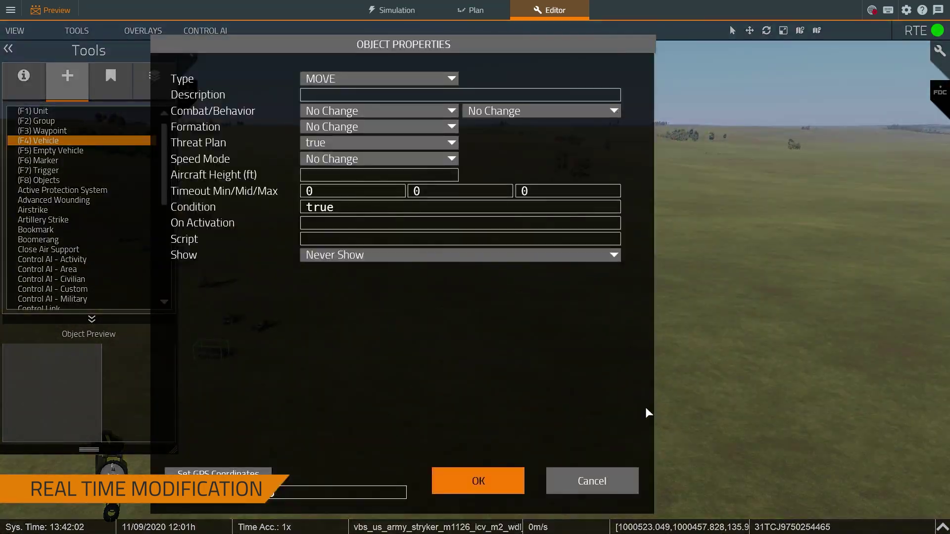
click(494, 481)
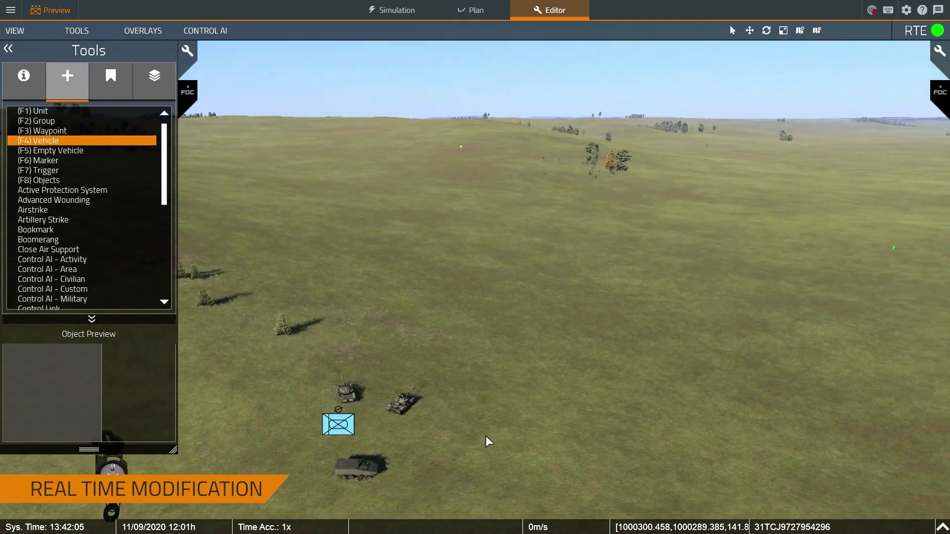
Return to the AN/PED-1 gunner's view and observe the vehicles in thermal, toggling the imager polarity and the sight overlay
scroll(498, 434, down, 3)
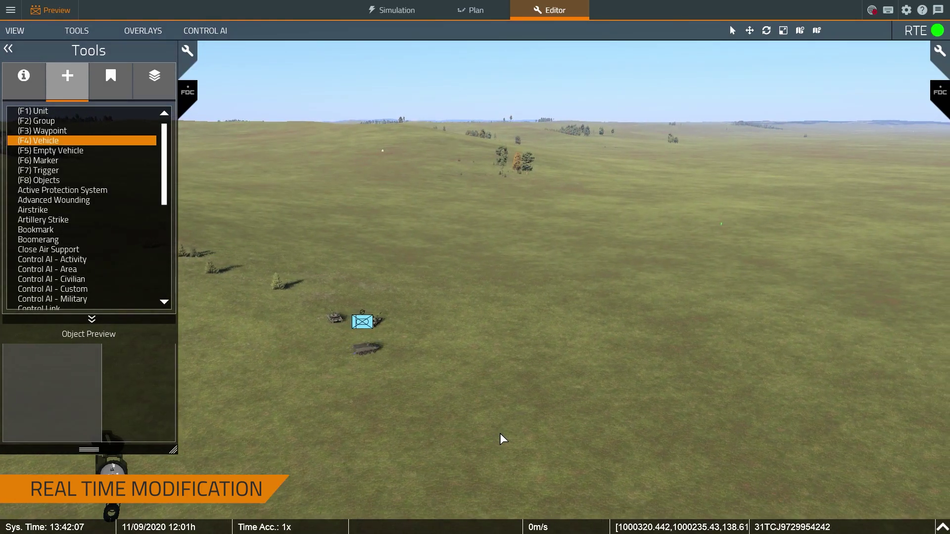
right_drag(500, 433, 446, 415)
scroll(458, 435, up, 5)
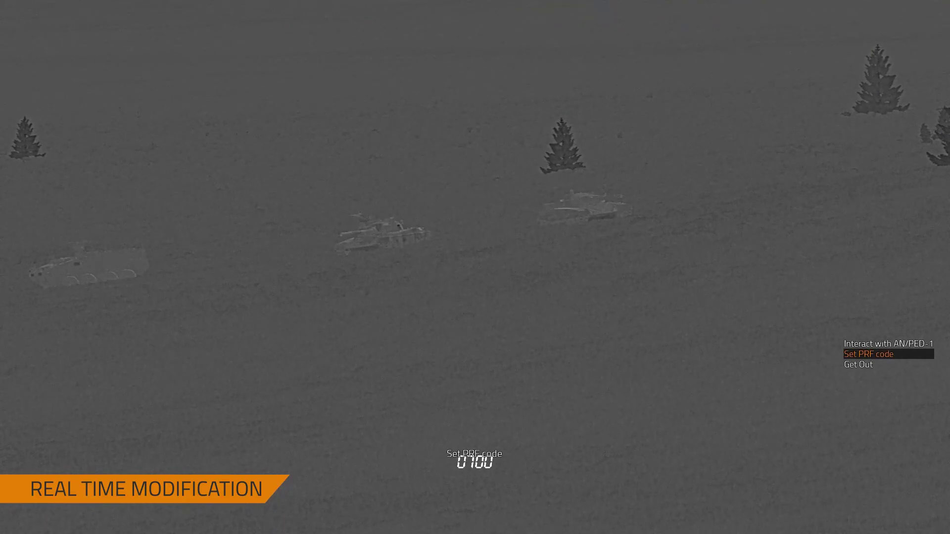
key(n)
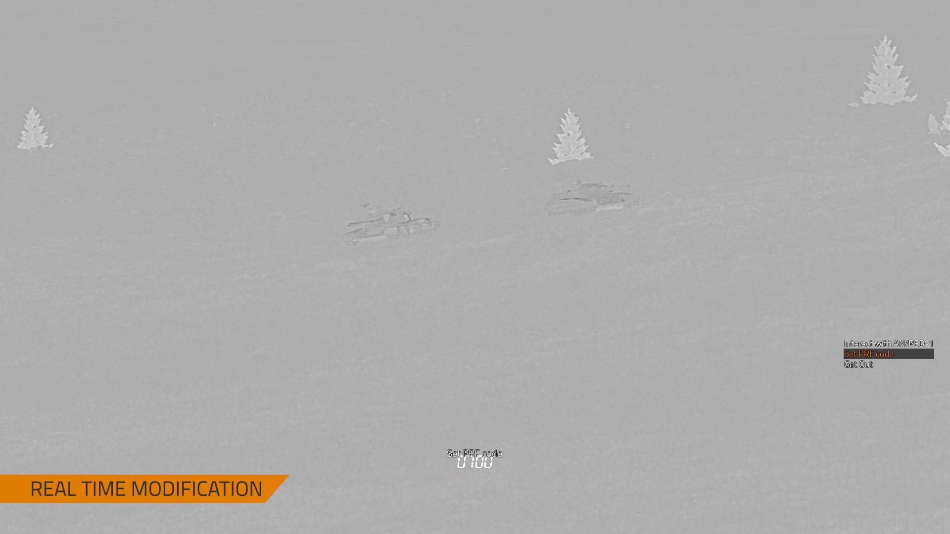
key(v)
key(v)
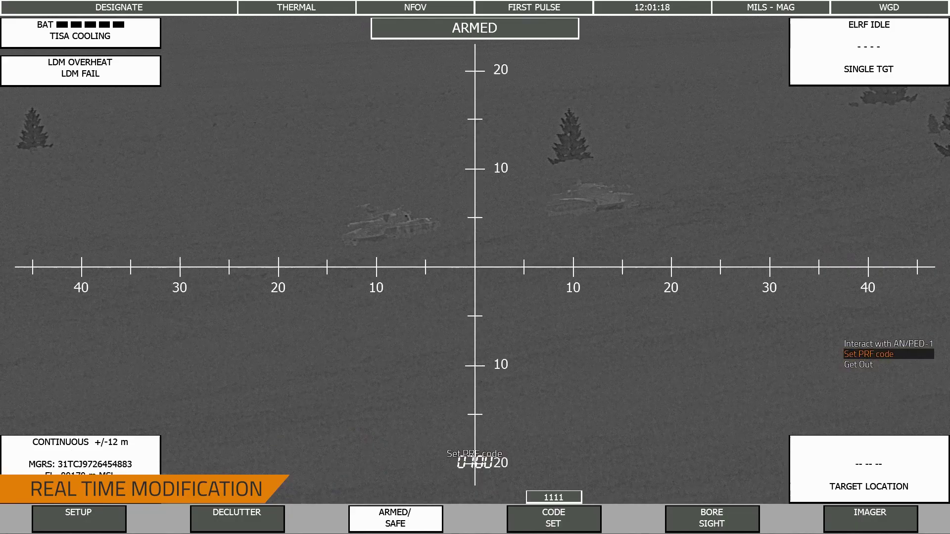
key(n)
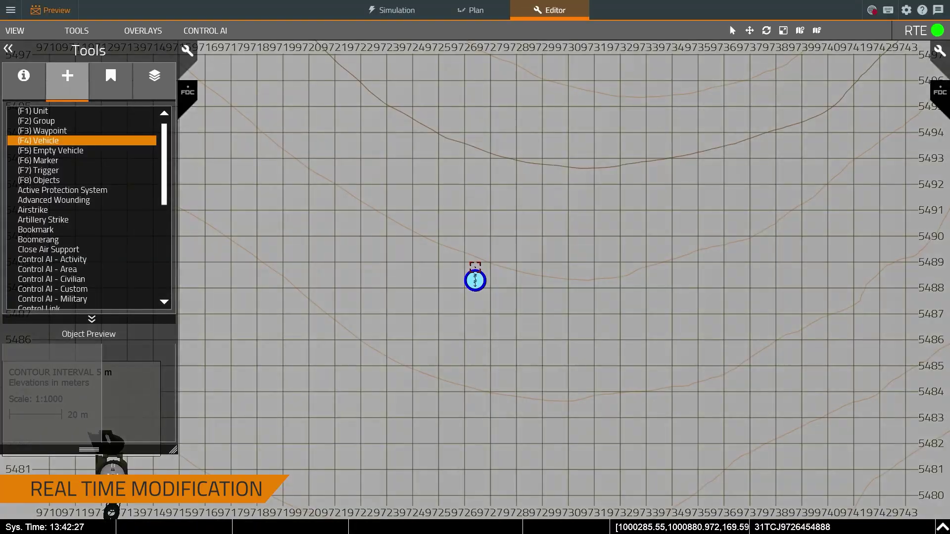
Go back to the editor's 3D view and bring the M1126 Stryker into sight
key(m)
right_drag(447, 273, 689, 280)
key(q)
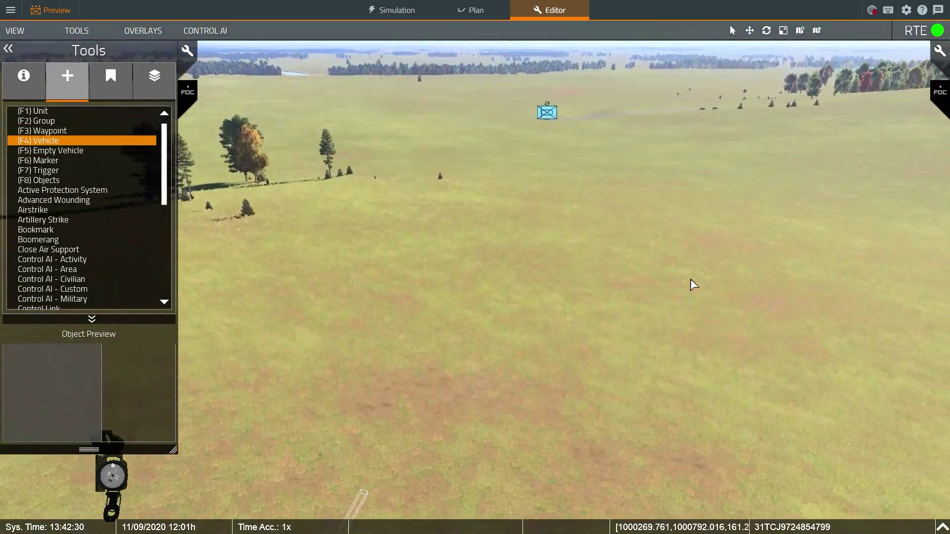